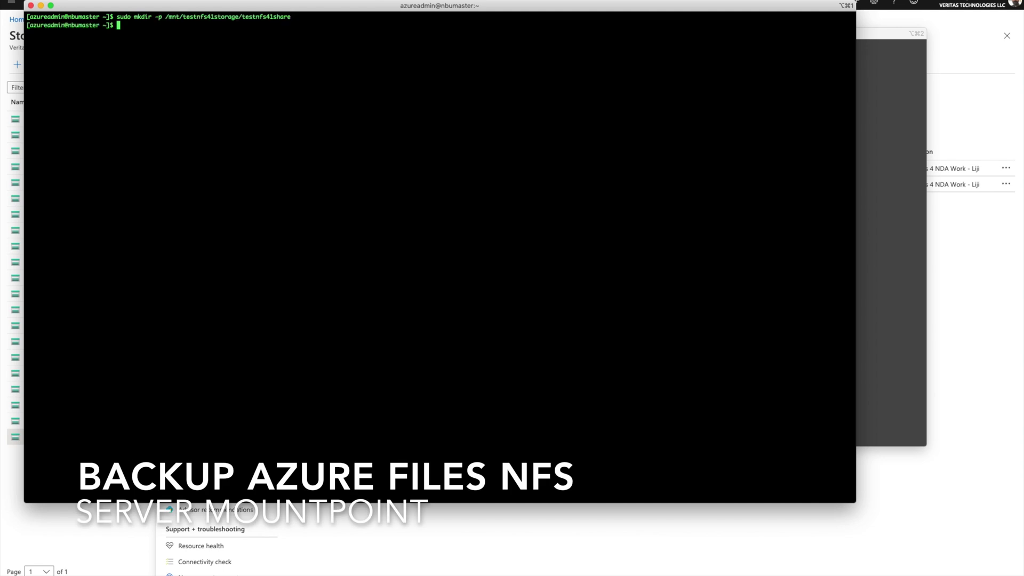
Mount the testnfs41storage share at /mnt/testnfs41storage/testnfs41share over NFS 4.1 with sec=sys
key(Up)
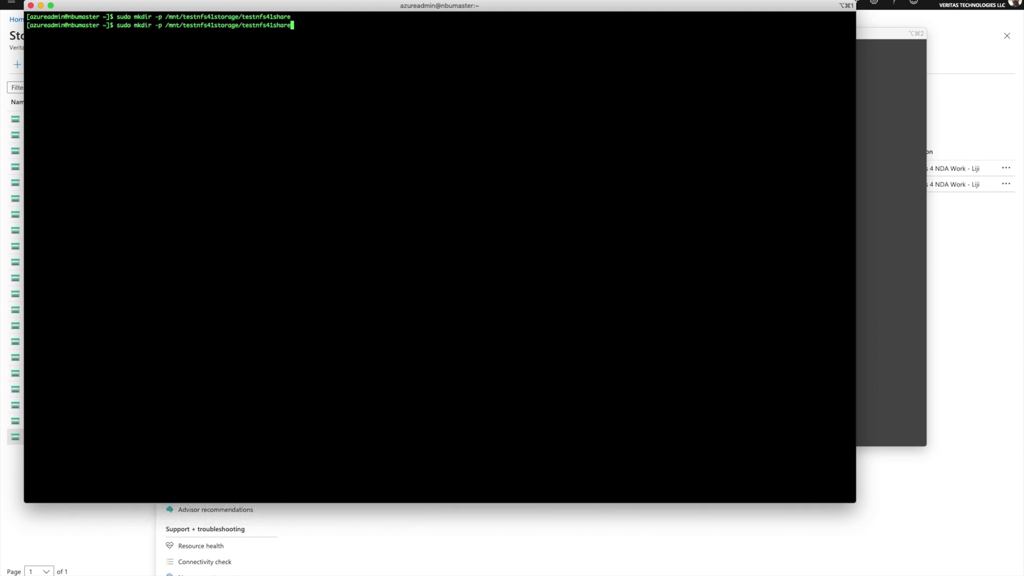
key(Up)
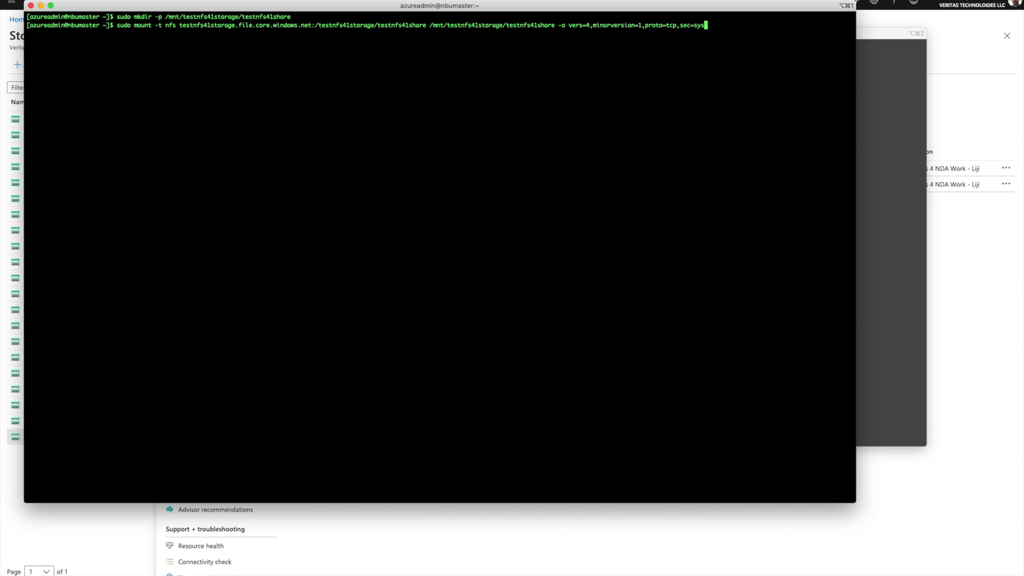
key(Return)
Run mount and confirm the share is listed as nfs4
text(mount)
key(Return)
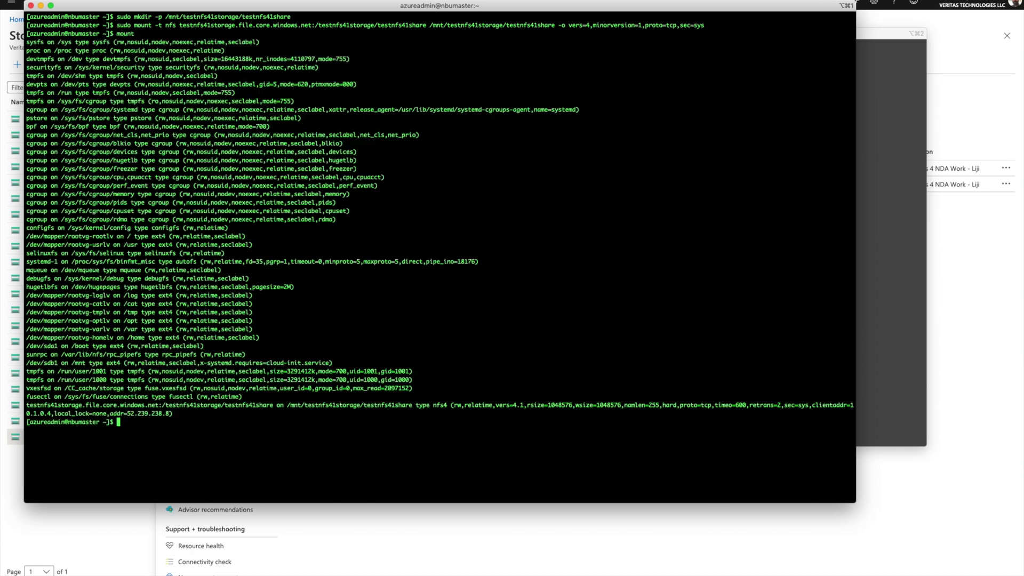
triple_click(312, 405)
click(481, 323)
On the NFS server, go to /mnt/testnfs41storage/testnfs41share and list its files
key(super+grave)
text(cd /mnt/)
key(Tab)
key(Tab)
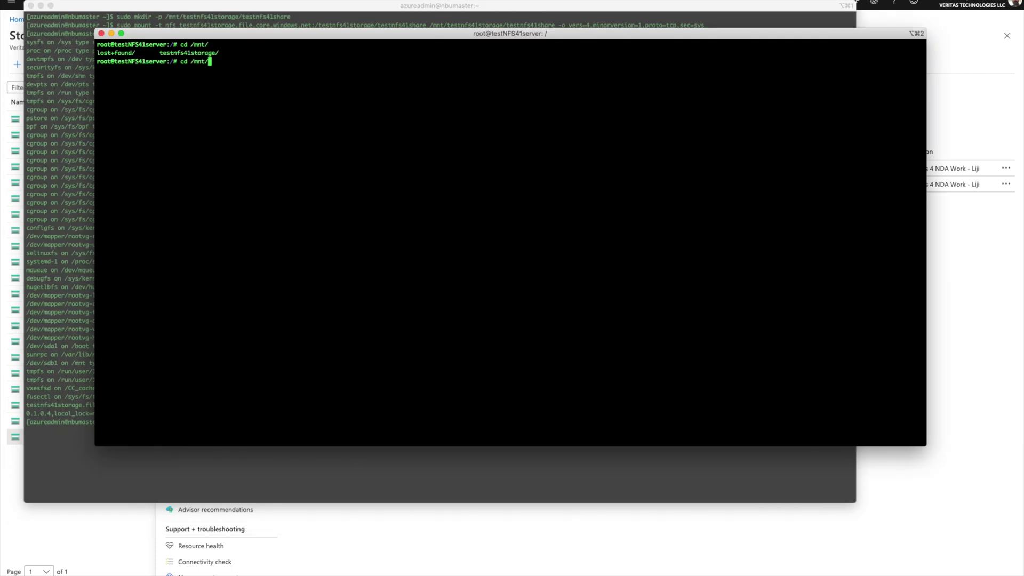
key(Return)
text(ls)
key(Return)
text(cd )
text(testnfs41storage/testnfs41share/)
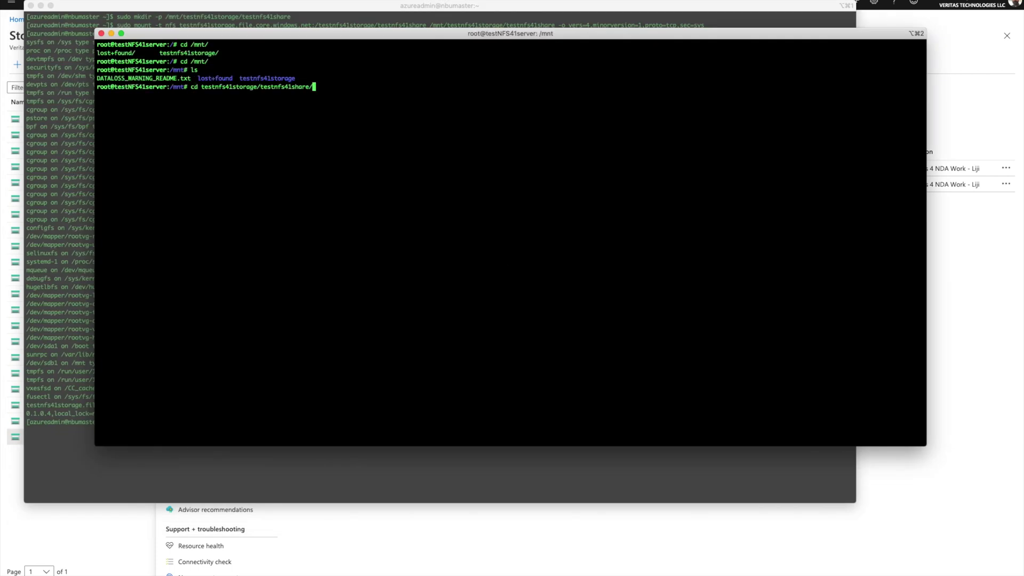
key(Return)
text(ls)
key(Return)
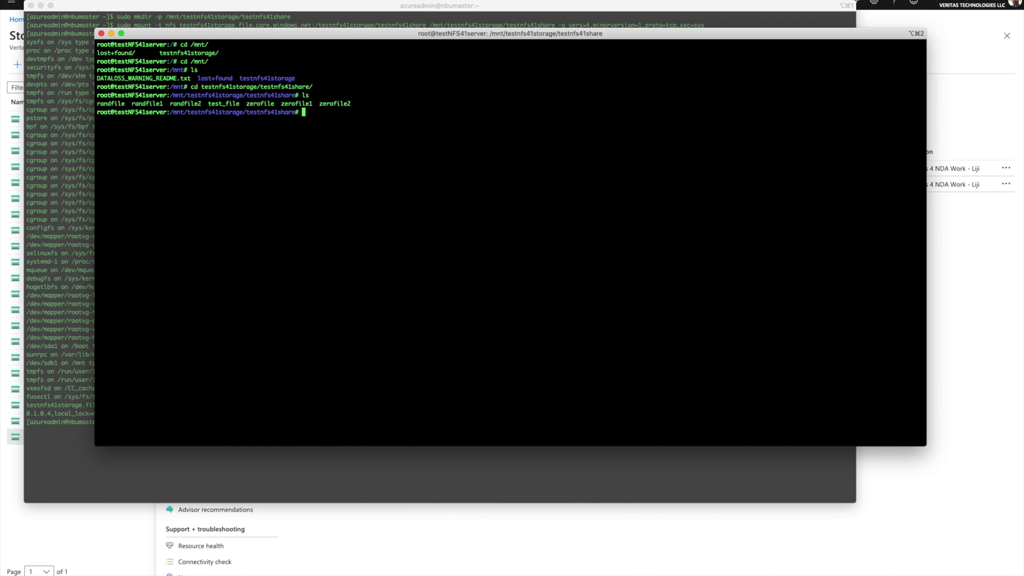
key(Return)
key(Return)
text(ls)
key(Return)
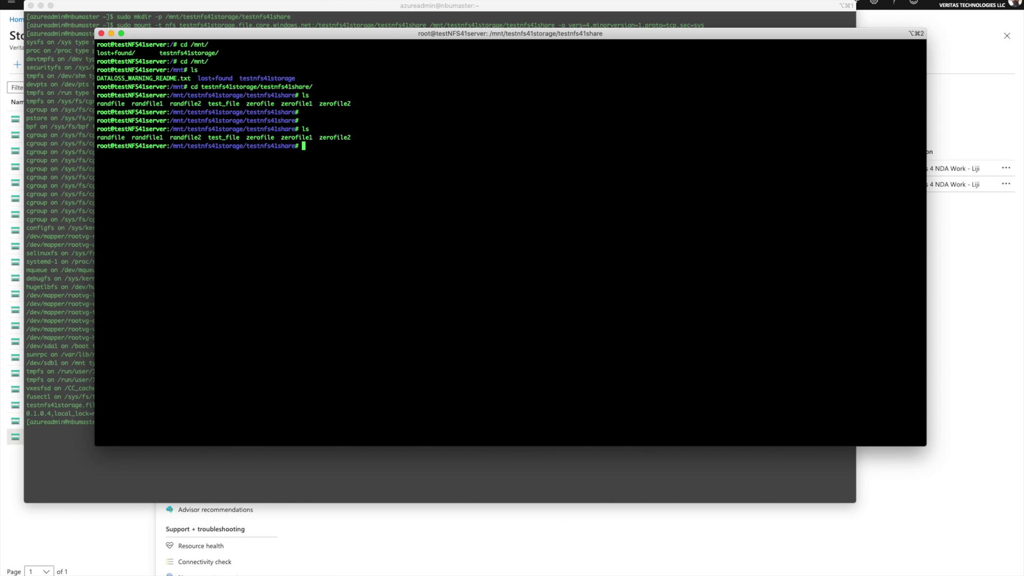
Create appdatafile containing "Application data" in the share and confirm it is listed
key(Return)
key(Return)
text(echo )
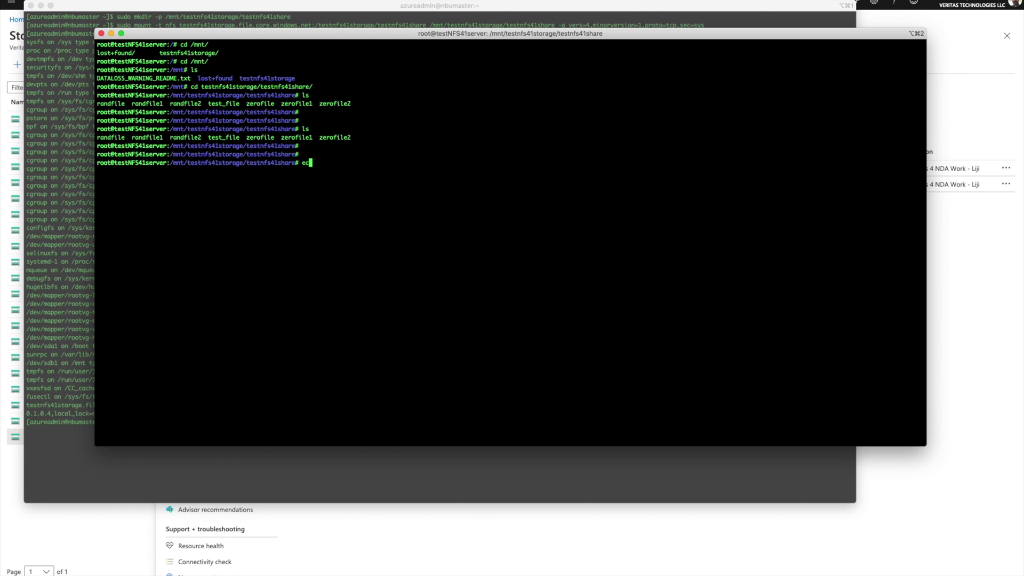
text("Application data" > appdatafile)
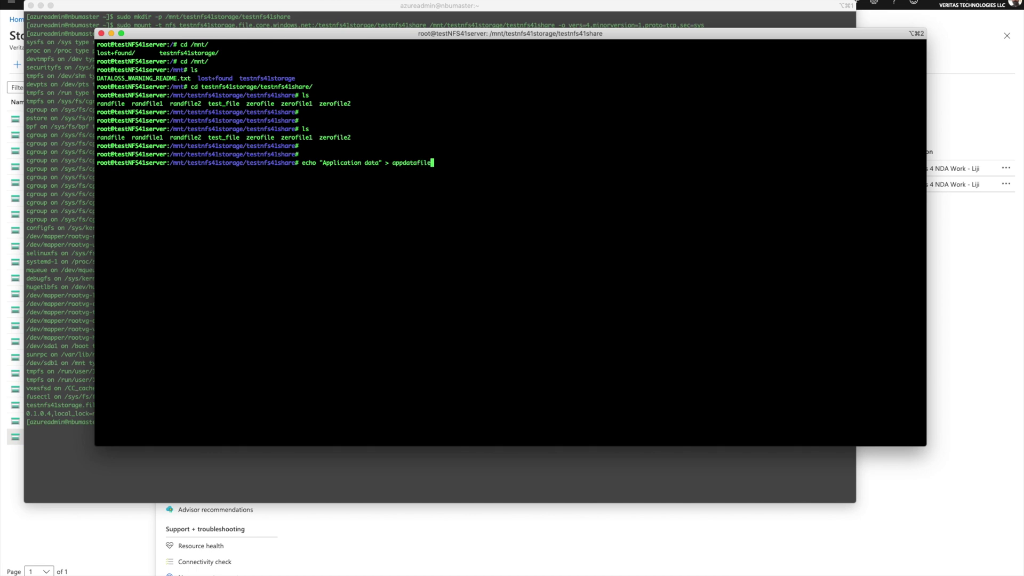
key(Return)
key(Return)
text(ls)
key(Return)
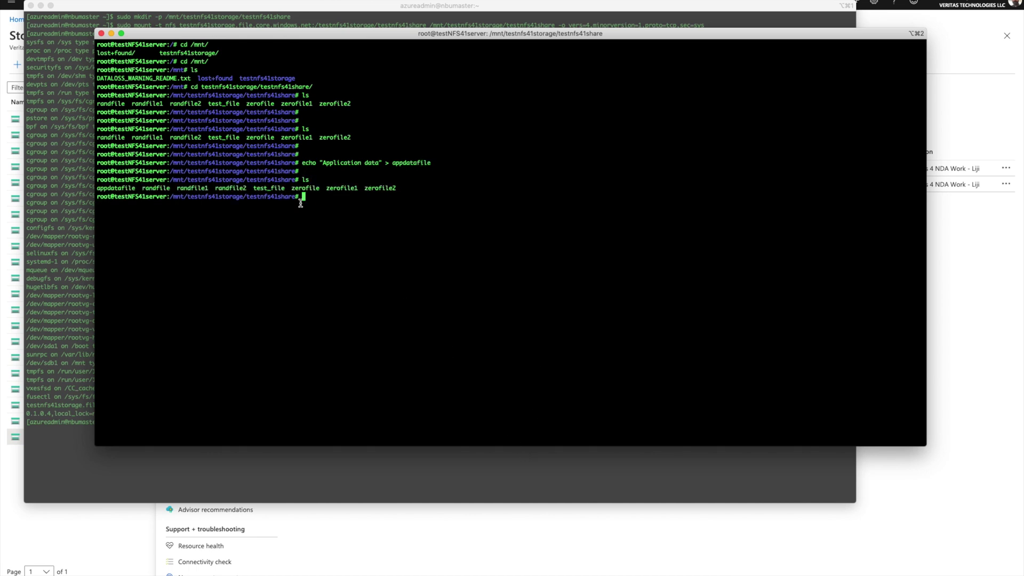
click(80, 189)
On the backup host, list /mnt/testnfs41storage/testnfs41share and print appdatafile's 'Application data' text
text(cd /mnt/)
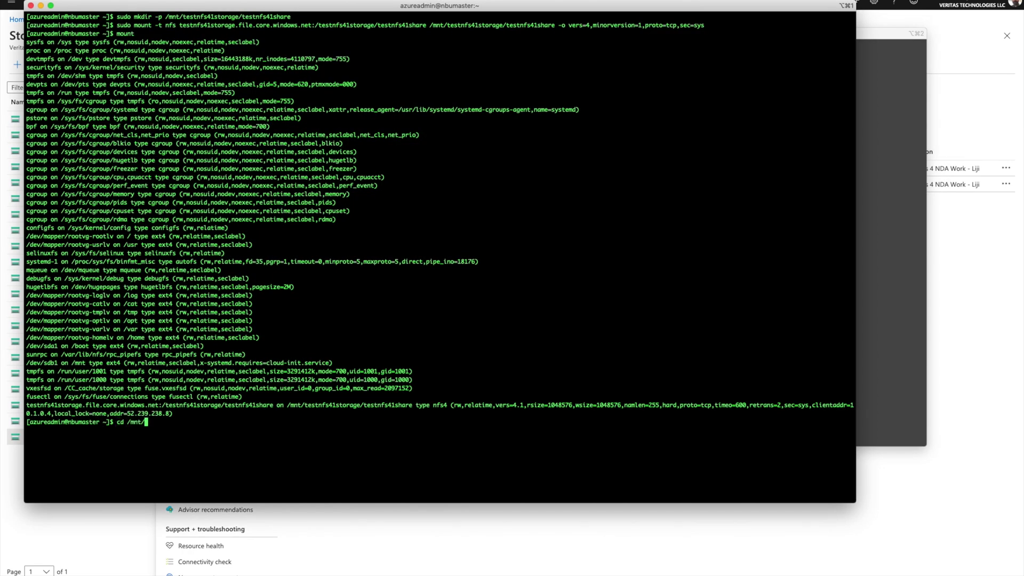
text(testnfs41storage/testnfs41share/)
key(Return)
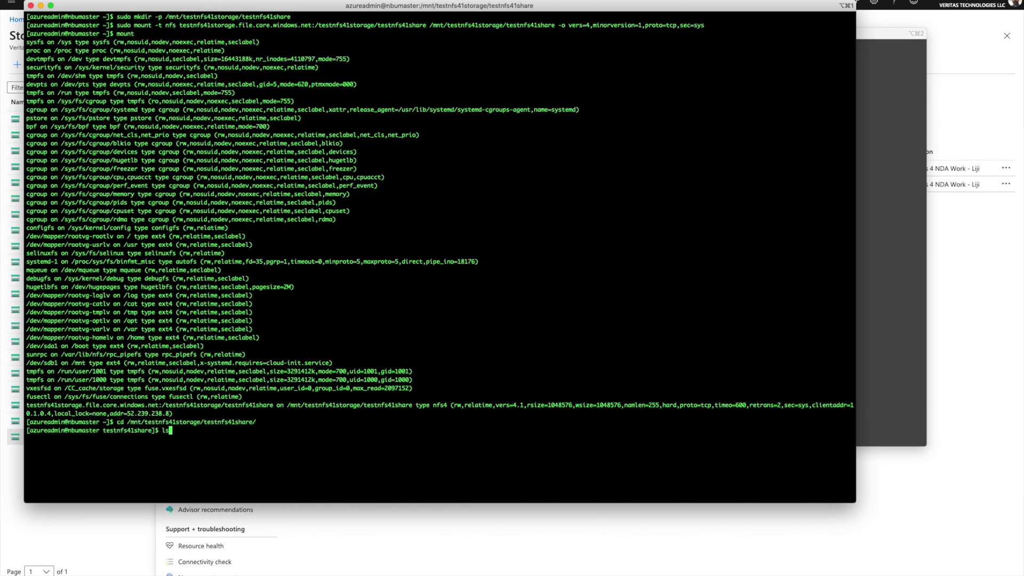
text(ls)
key(Return)
text(ls -ltr)
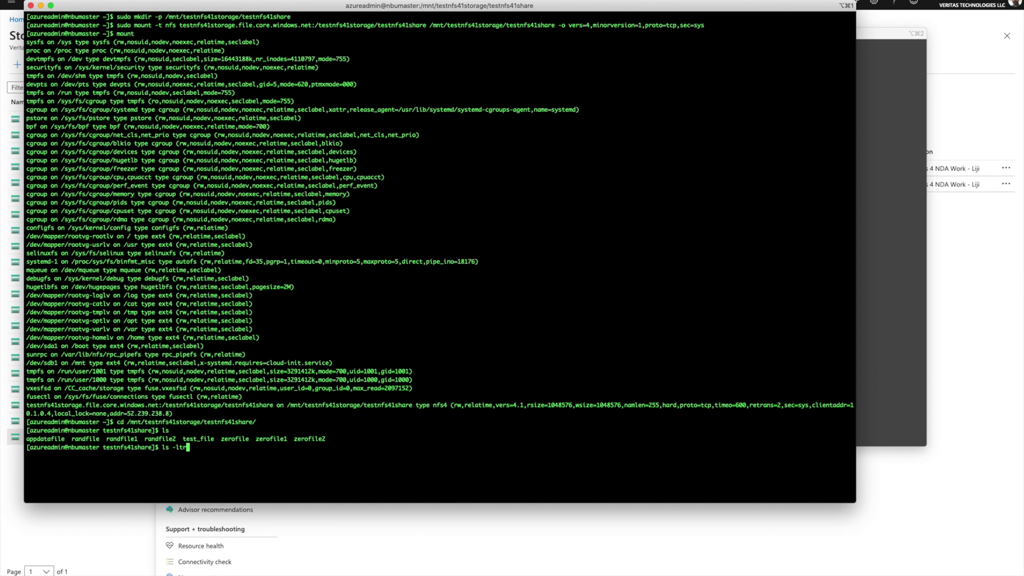
key(Return)
text(cat a)
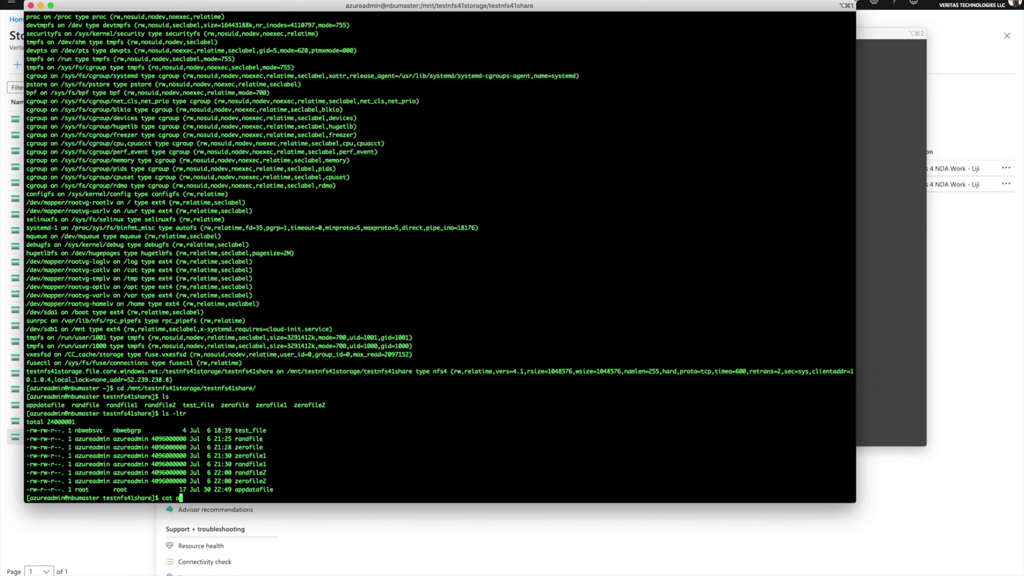
text(ppdatafile)
key(Return)
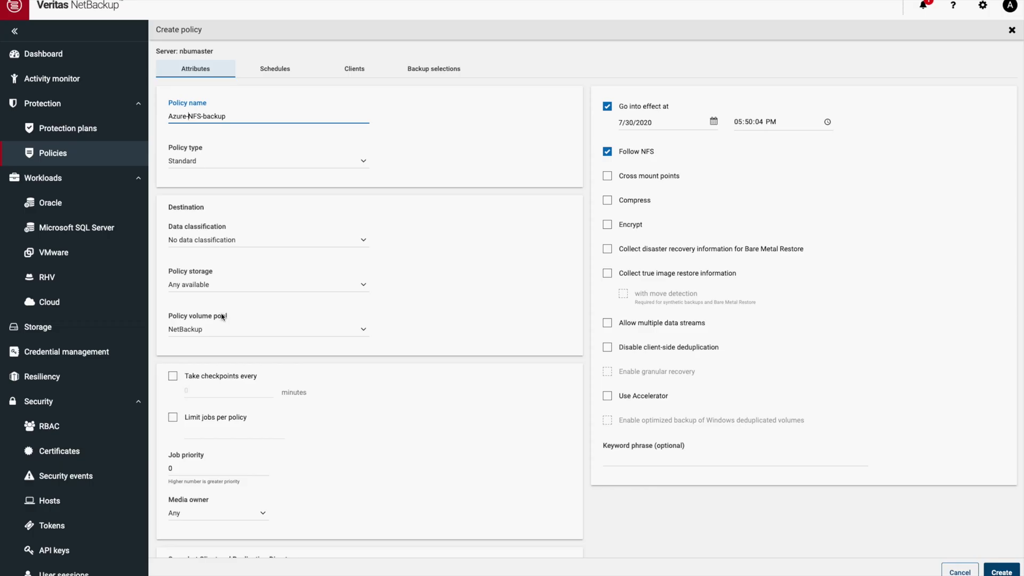
Keep No data classification and set the policy storage to Azure-CC-STU
click(188, 242)
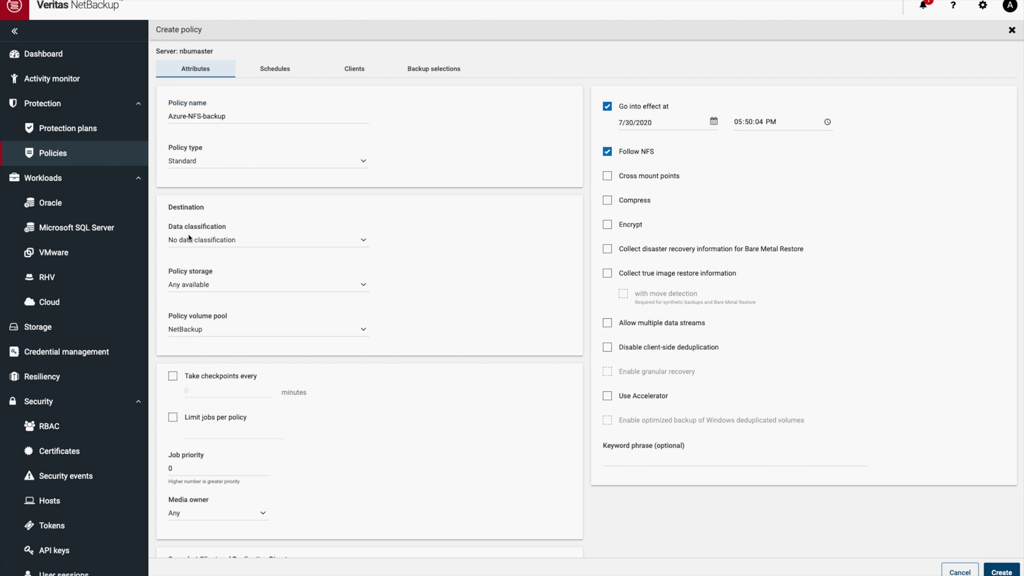
click(192, 238)
click(212, 283)
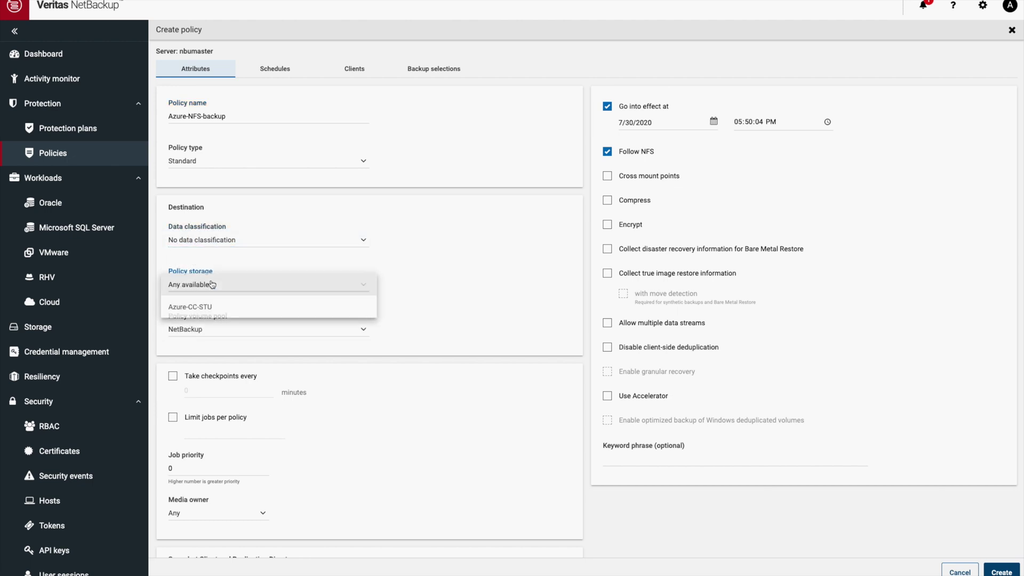
click(226, 307)
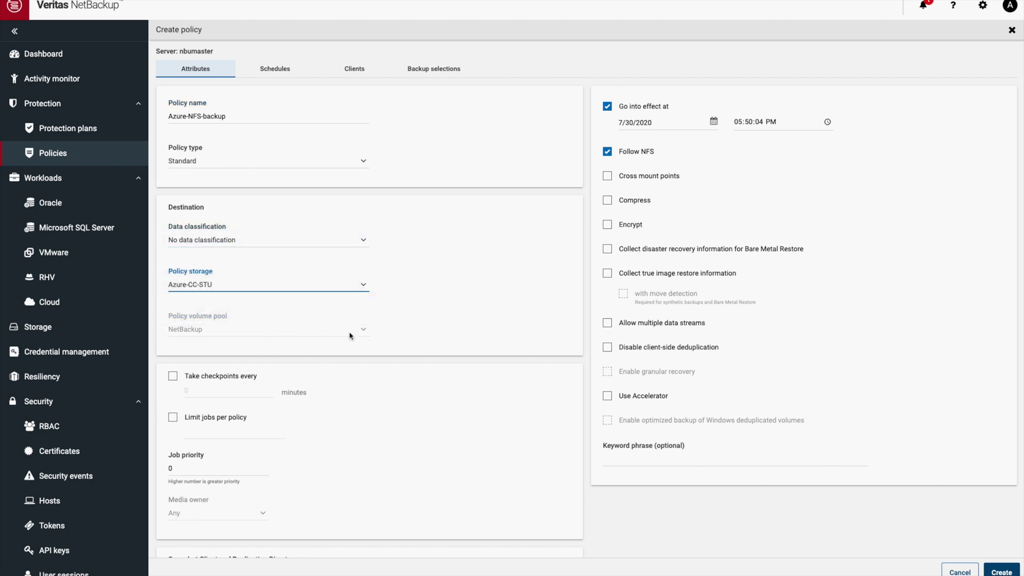
Turn on Use Accelerator for the policy
scroll(352, 336, down, 5)
scroll(358, 339, up, 5)
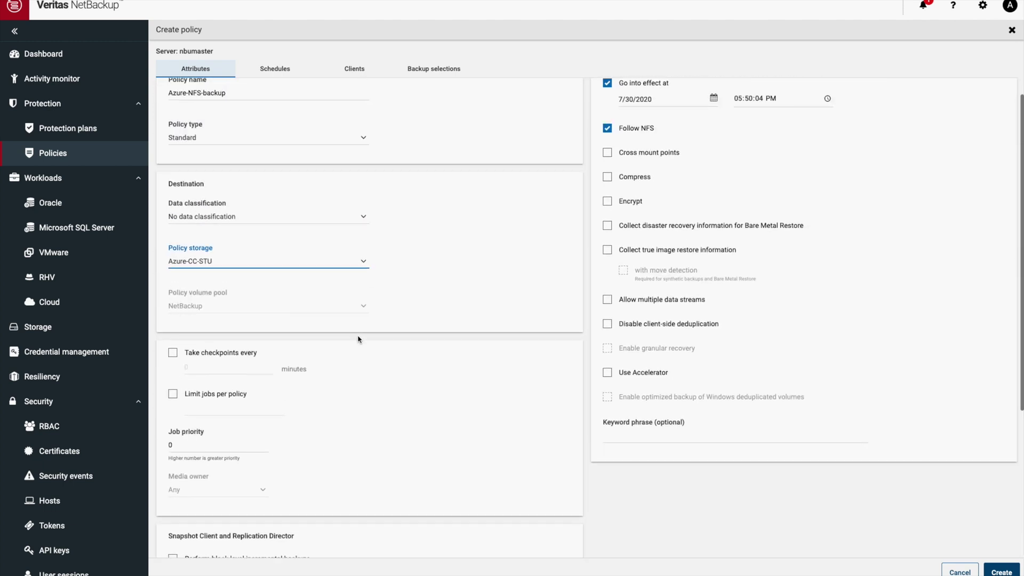
click(606, 396)
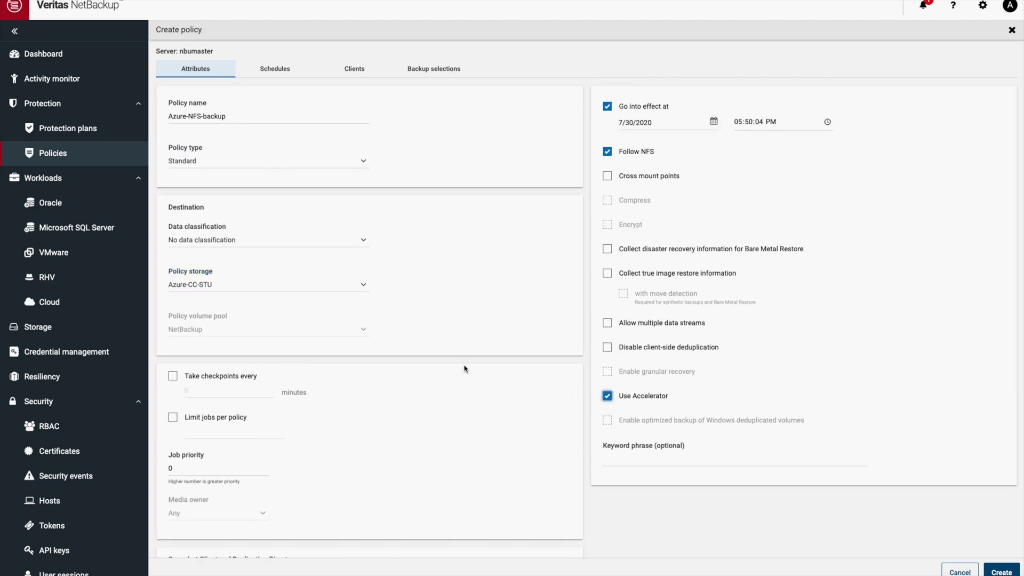
scroll(463, 368, down, 3)
scroll(897, 516, up, 3)
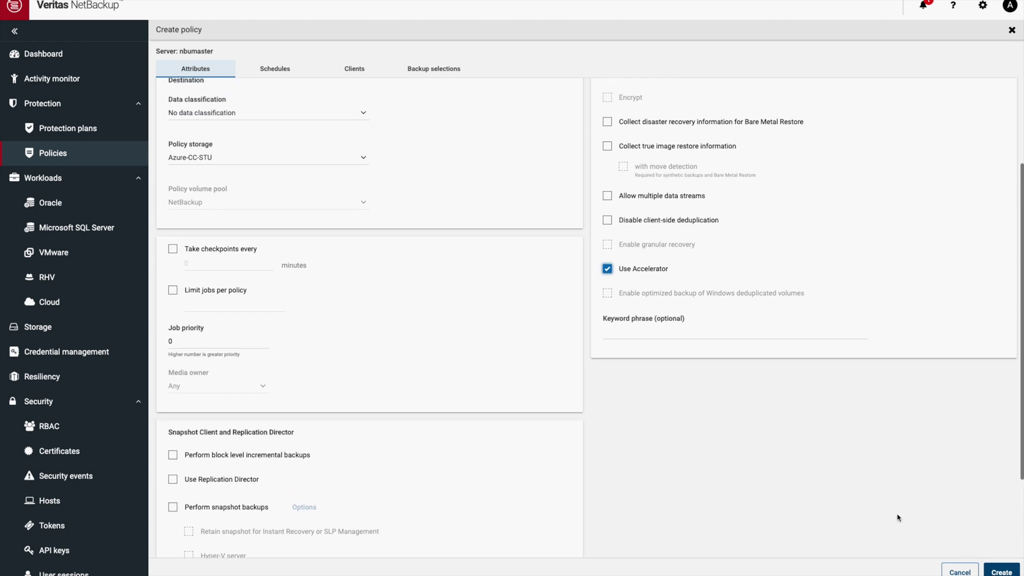
click(273, 73)
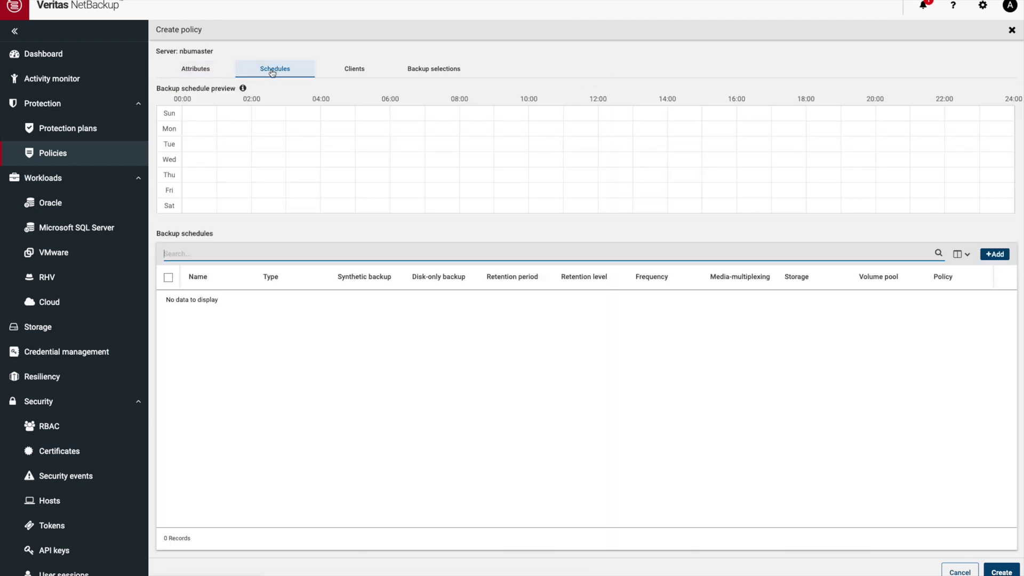
Add a weekly Full Backup schedule named Full with 2-week retention
click(993, 254)
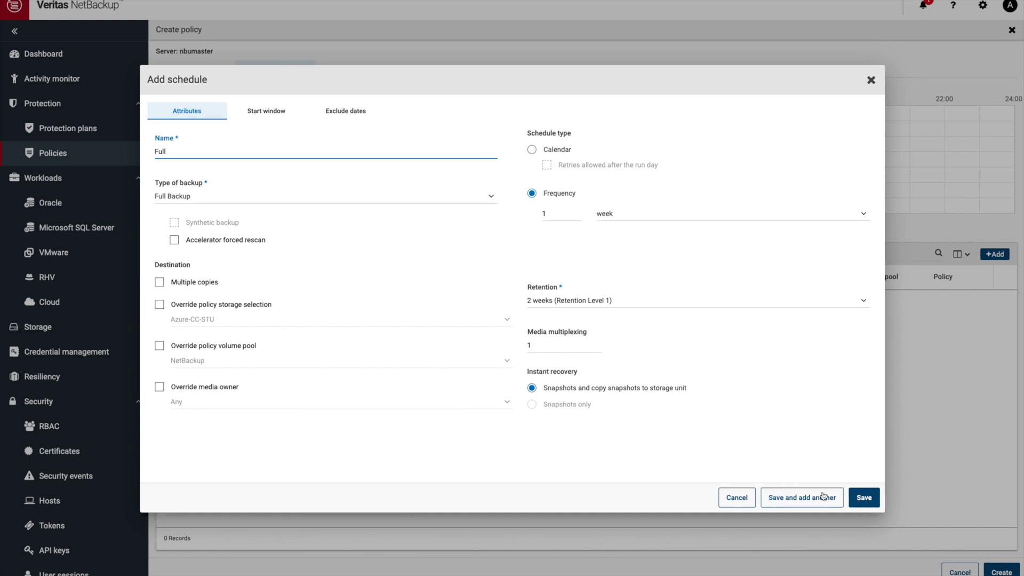
click(864, 497)
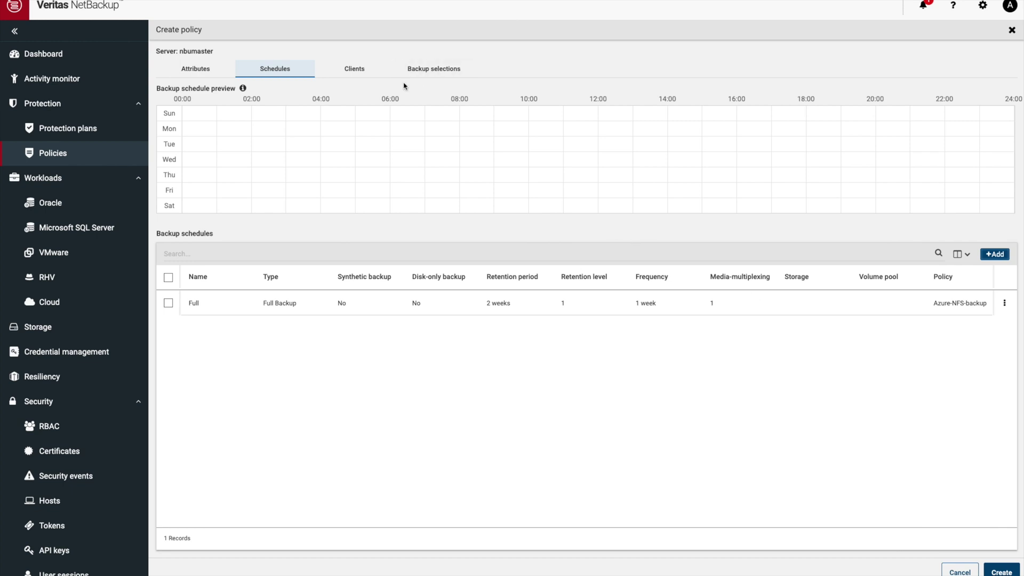
click(356, 72)
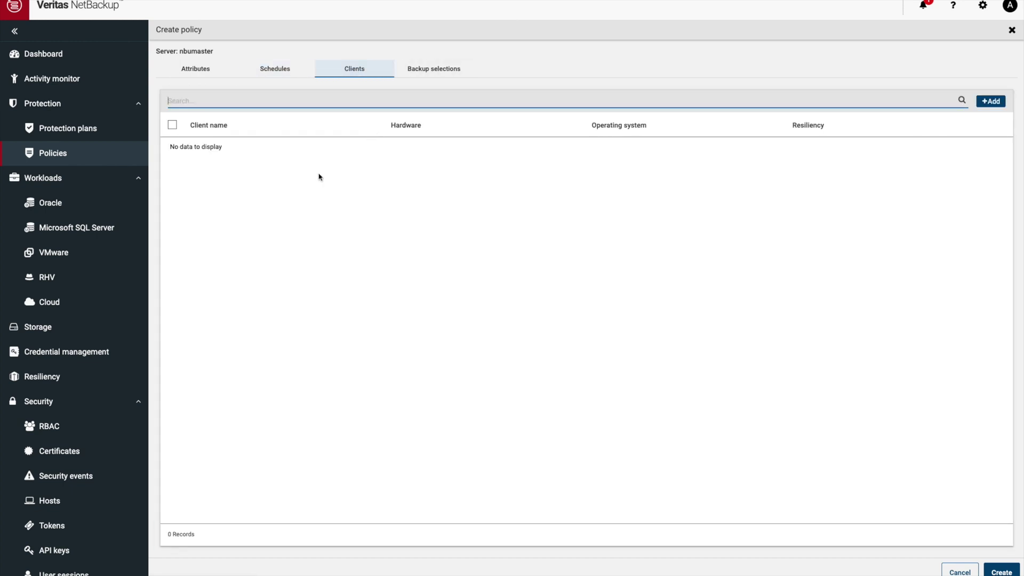
Add client nbumaster with automatic OS detection (Linux, RedHat2.6.32)
click(991, 102)
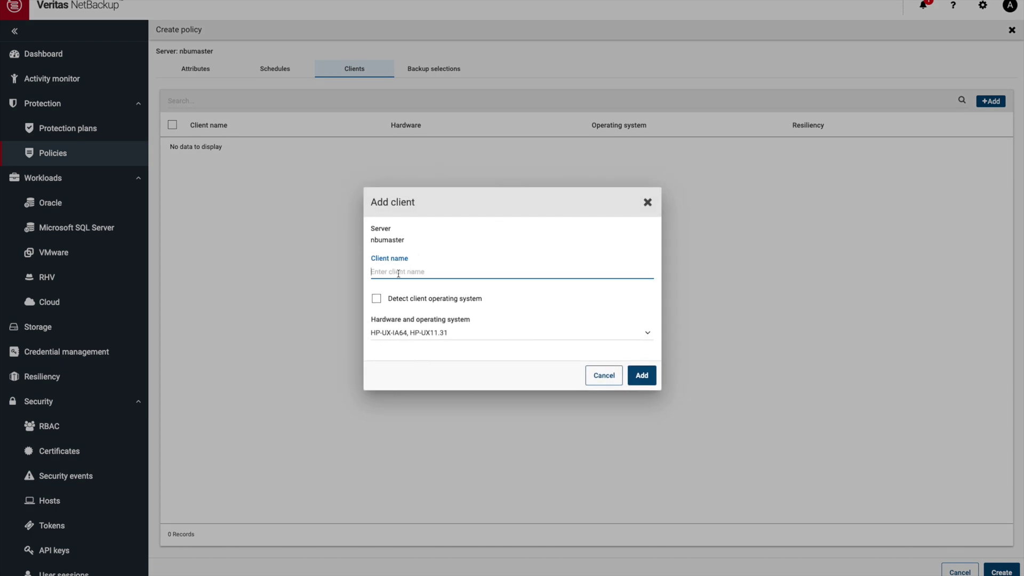
text(nbumaster)
click(376, 299)
click(642, 374)
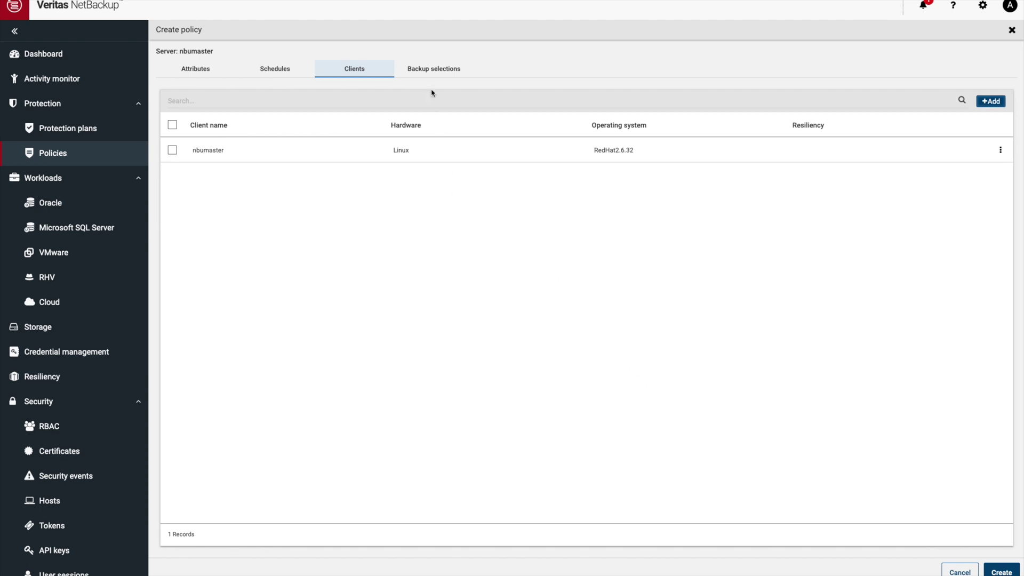
Add /mnt/testnfs41storage/testnfs41share as the backup selection and create the Azure-NFS-backup policy
click(429, 74)
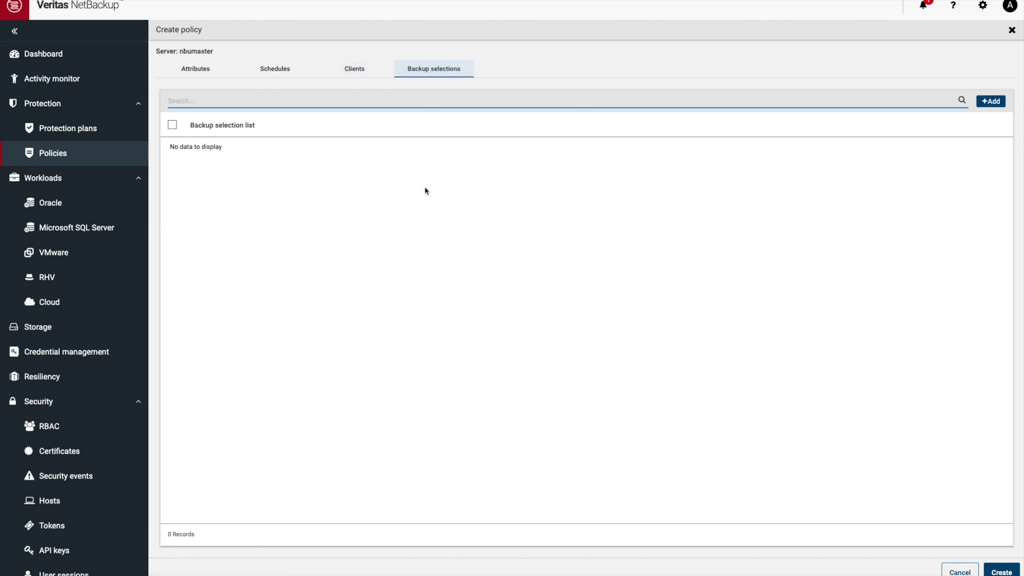
click(989, 102)
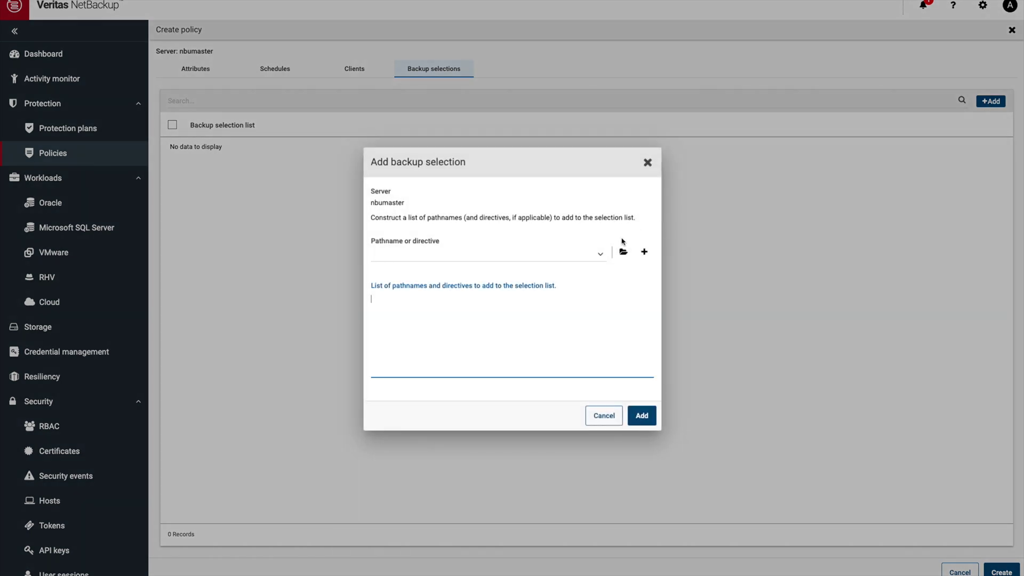
click(602, 258)
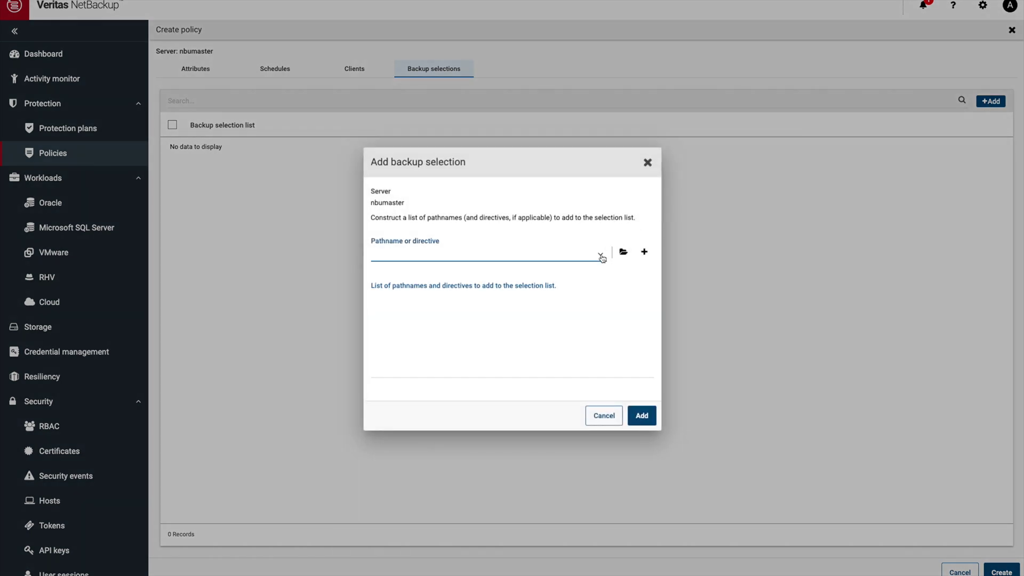
click(603, 258)
click(629, 261)
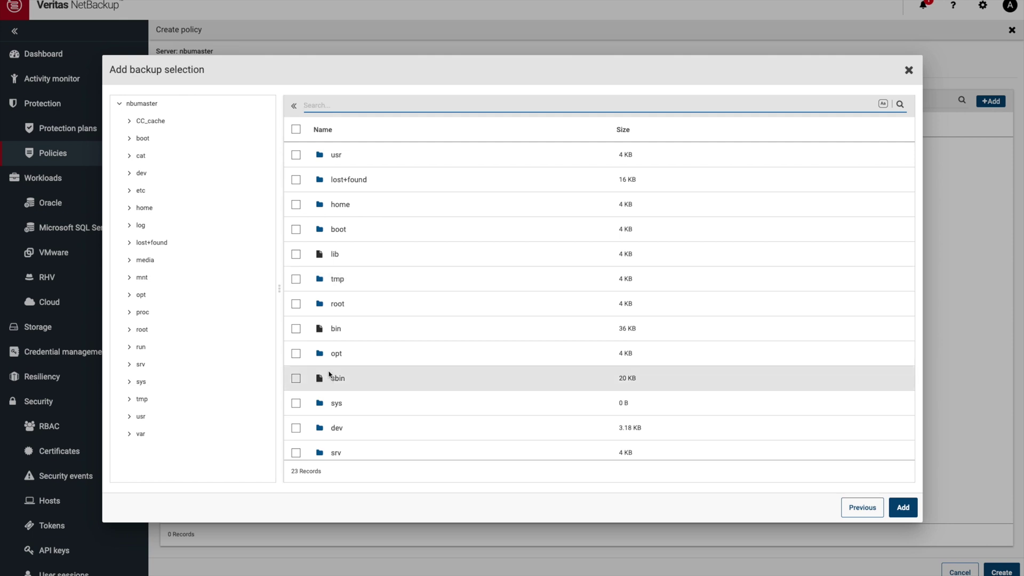
scroll(331, 372, down, 5)
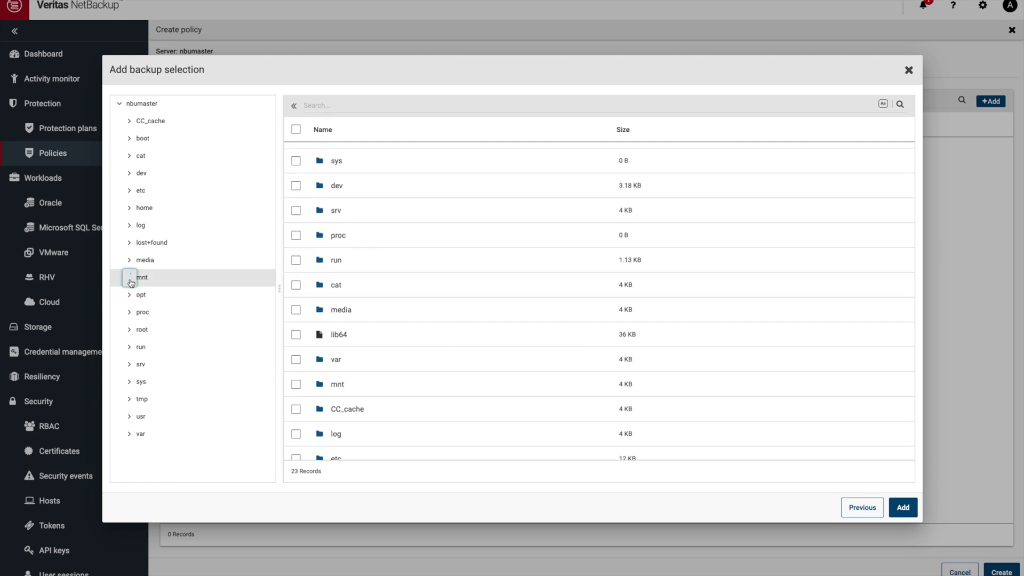
click(129, 277)
click(155, 313)
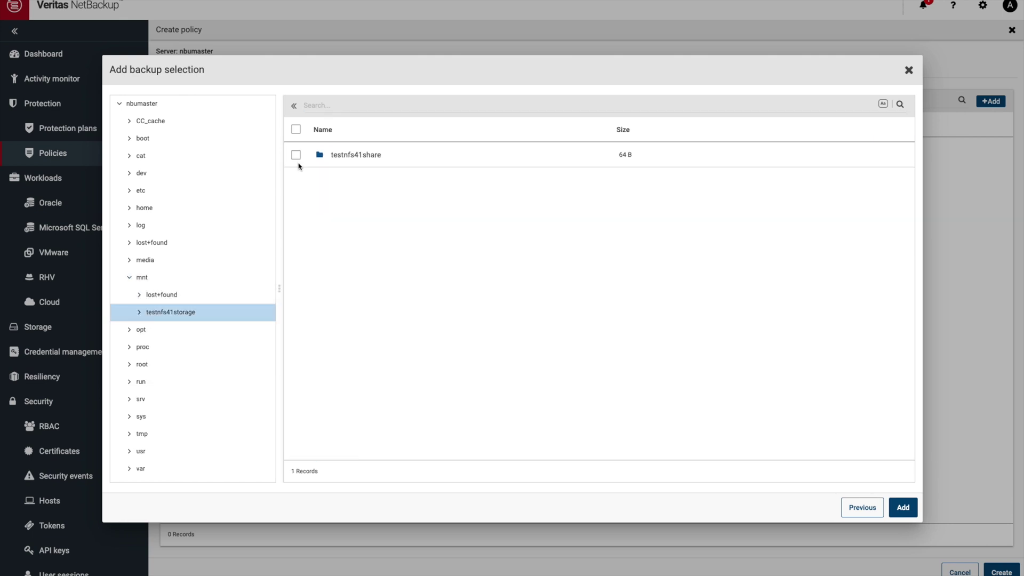
click(296, 156)
click(906, 507)
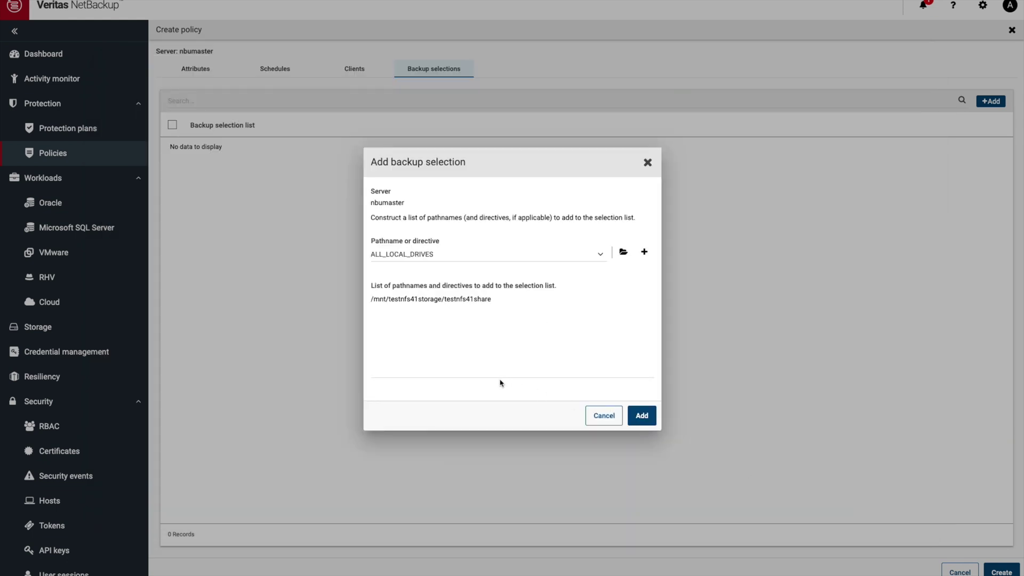
click(641, 415)
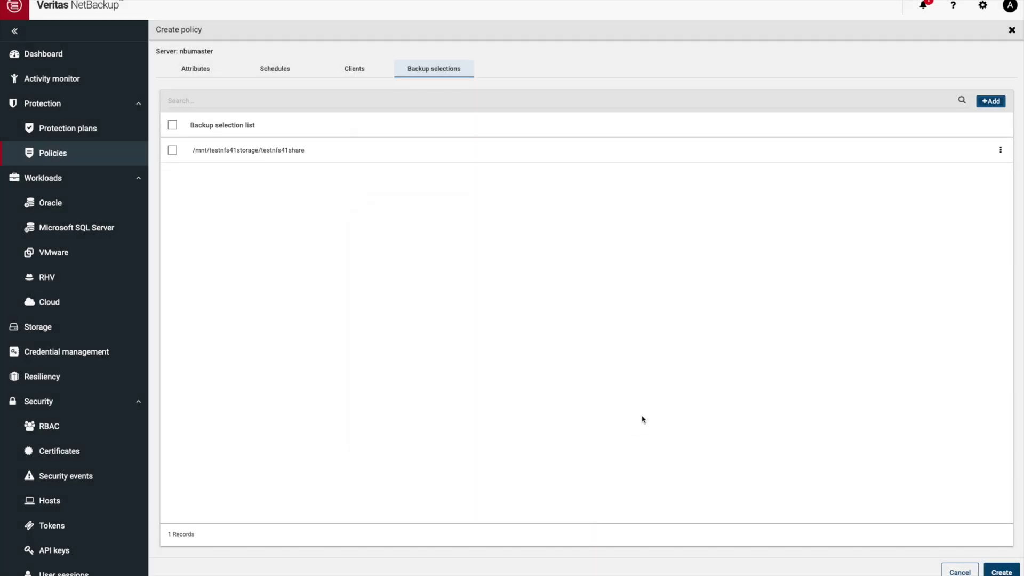
click(1001, 572)
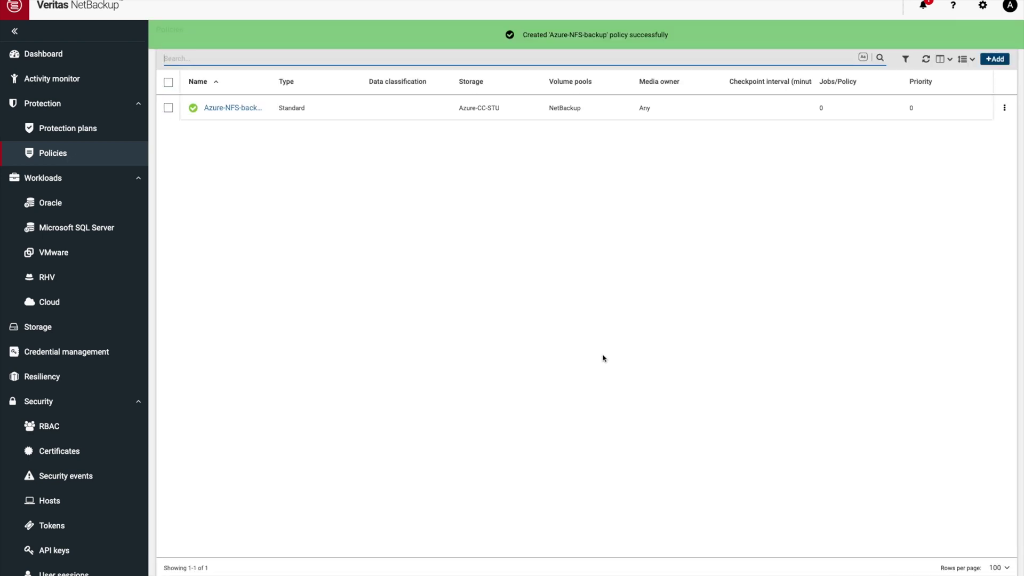
Start a manual Full backup of Azure-NFS-backup for client nbumaster
click(1005, 108)
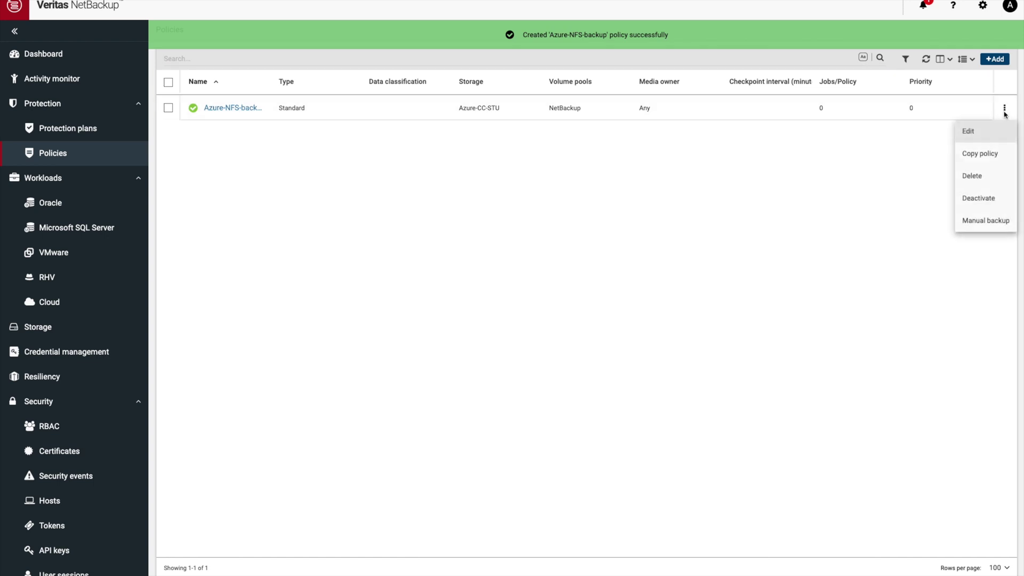
click(976, 221)
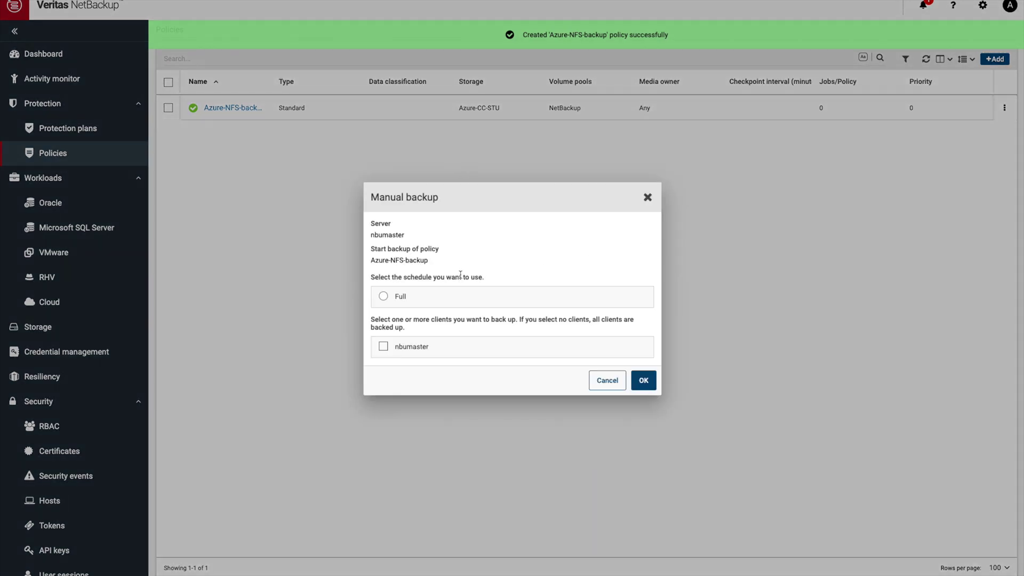
click(417, 297)
click(411, 347)
click(644, 380)
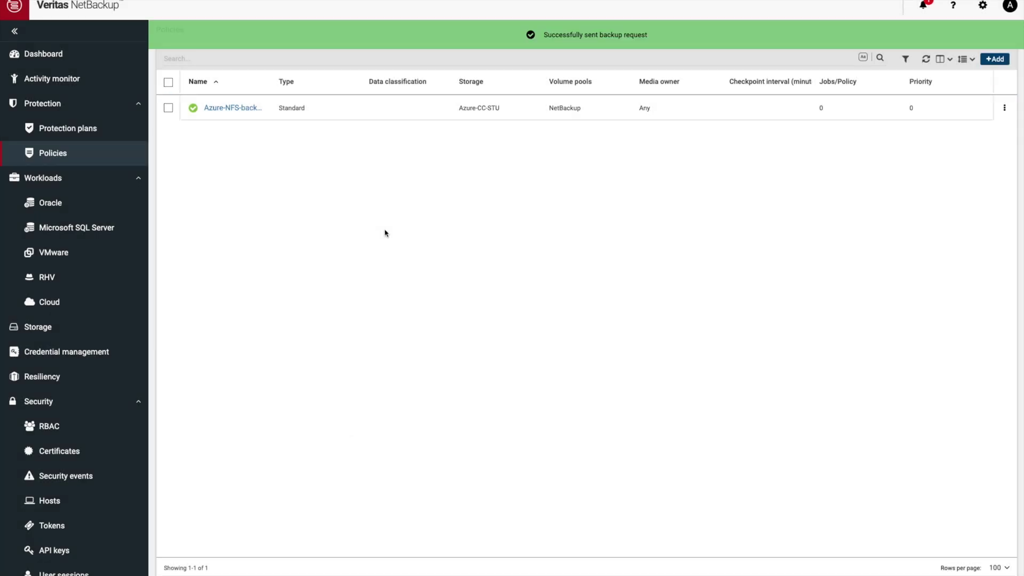
Check job 2's details and log in the Activity monitor
click(63, 80)
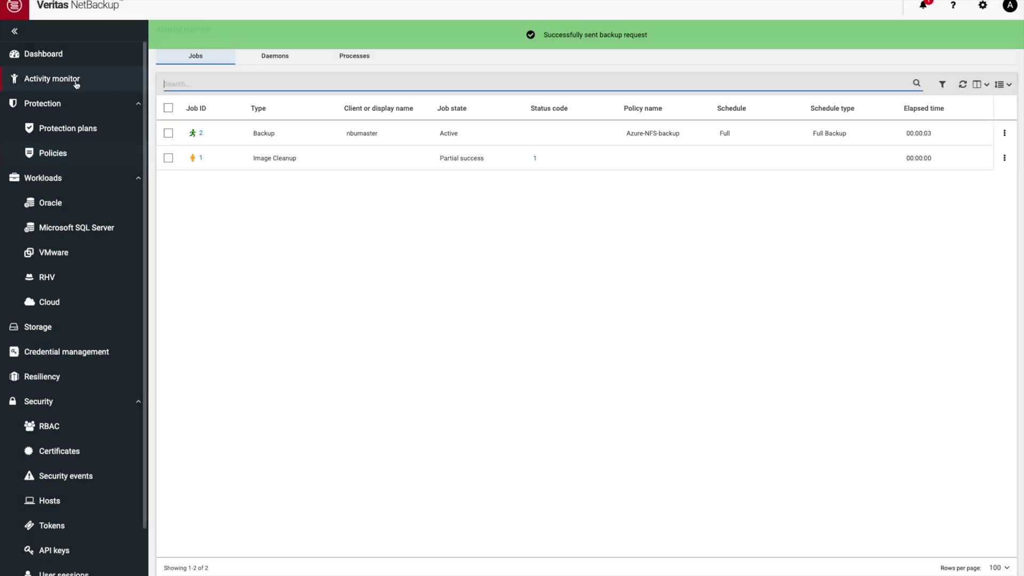
click(201, 135)
click(372, 92)
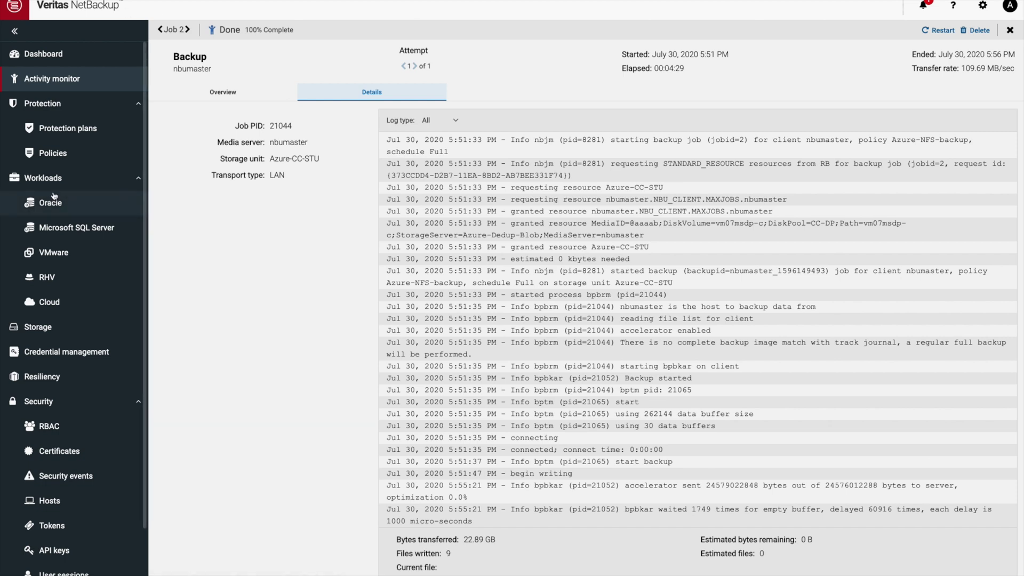
click(53, 158)
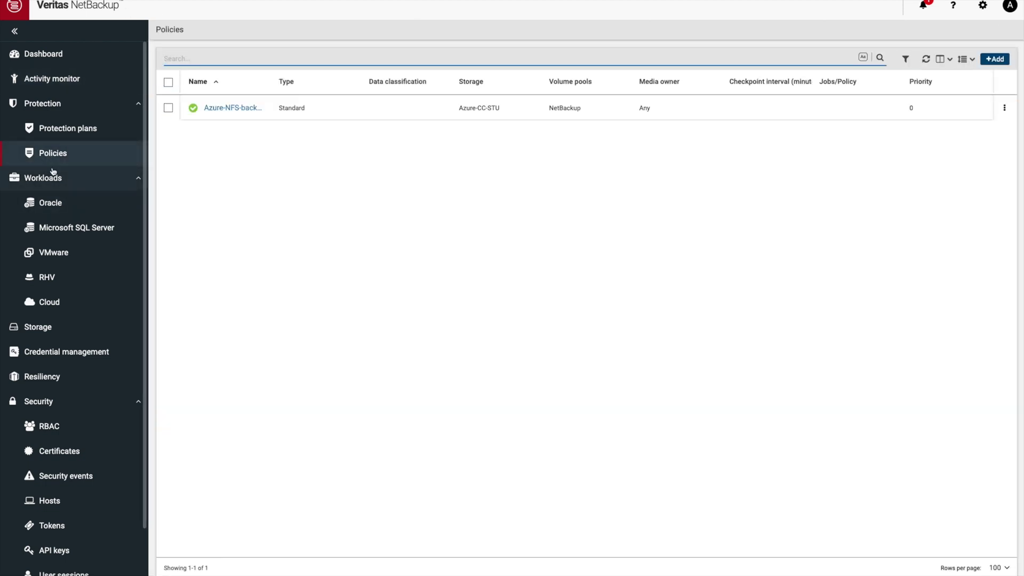
Launch a second manual Full backup of Azure-NFS-backup for nbumaster
click(1004, 108)
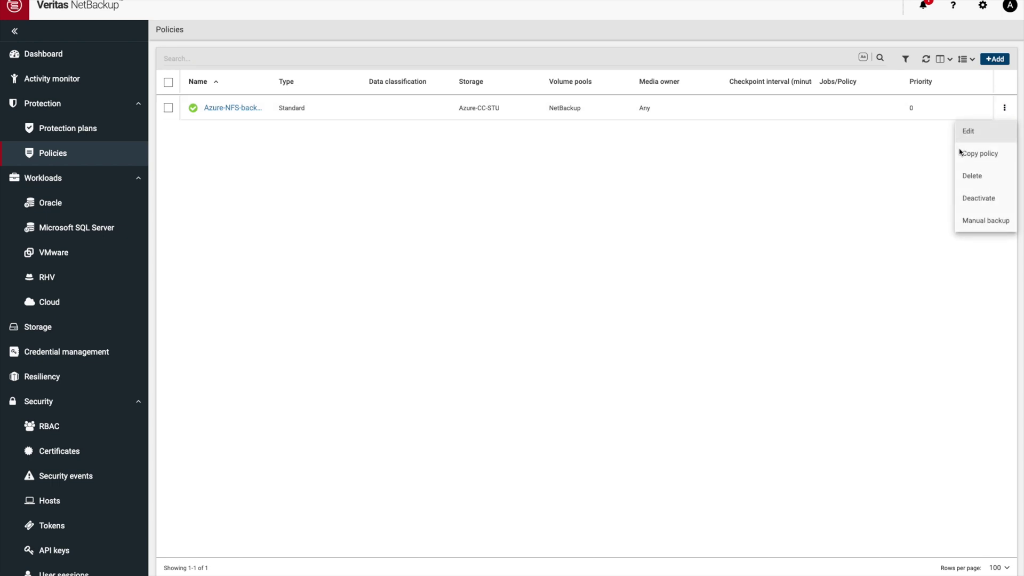
click(969, 219)
click(399, 297)
click(418, 351)
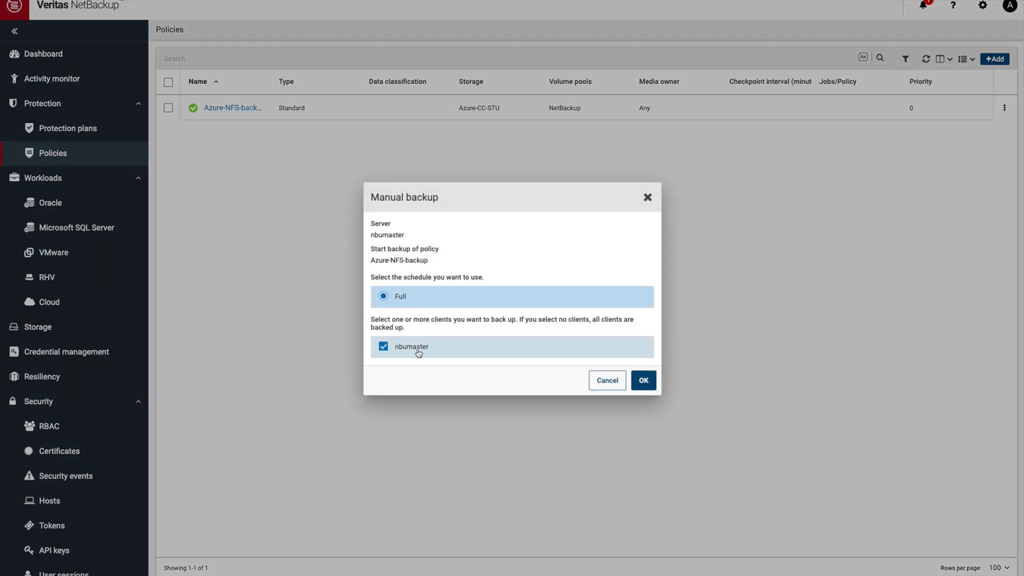
click(644, 381)
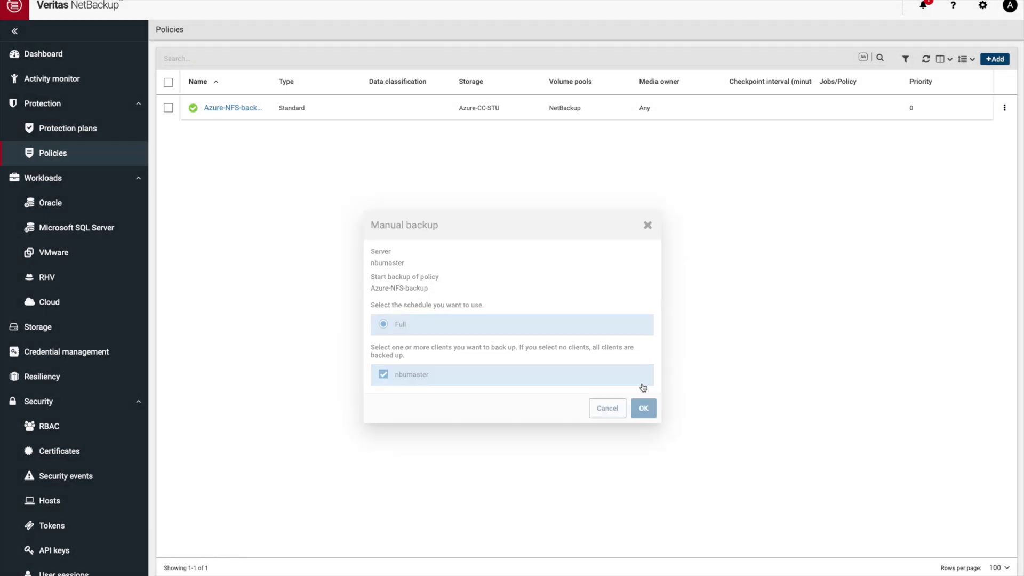
Open job 3's details log in the Activity monitor
click(53, 79)
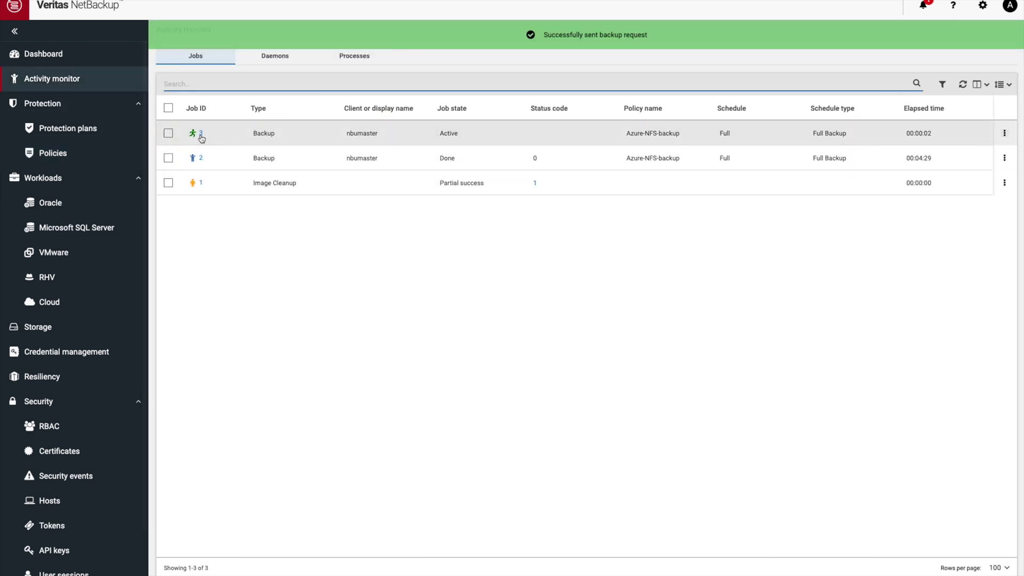
click(201, 133)
click(371, 92)
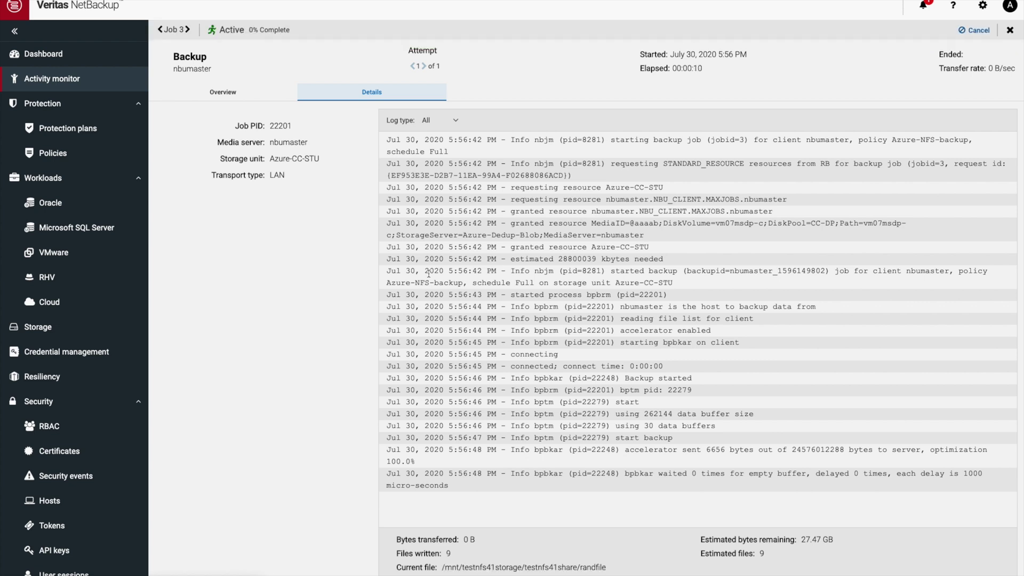
On the NFS server, copy randfile2 to randfile3 in the share directory
key(super+Tab)
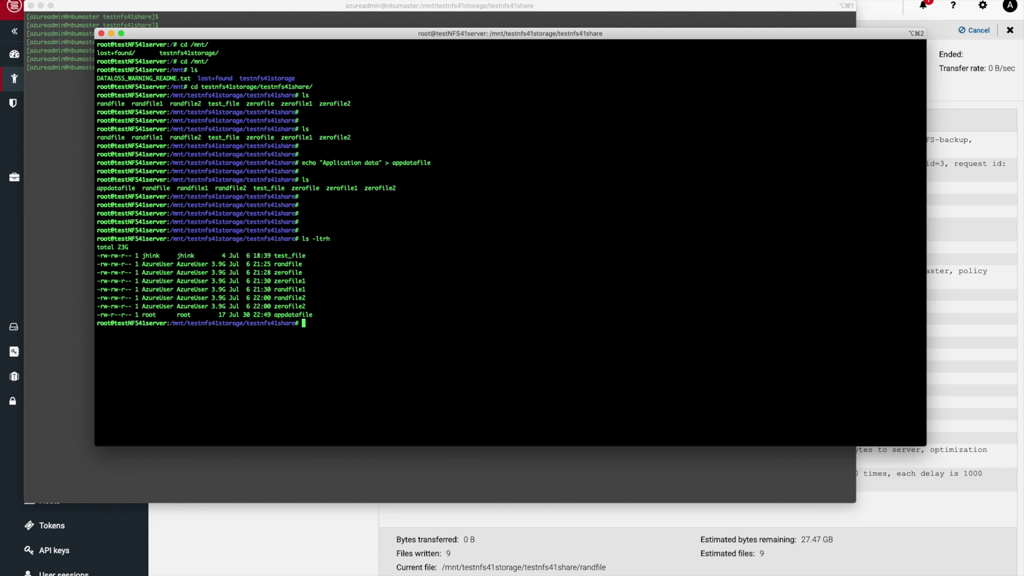
text(cp rand)
key(Tab)
text(2  rand)
key(Tab)
text(3)
key(Return)
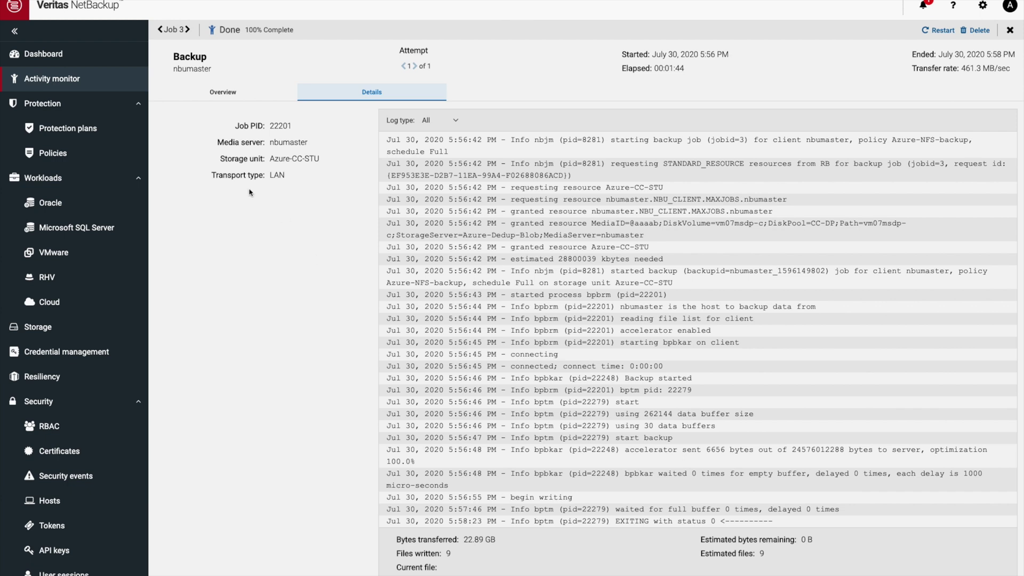
Restart job 3 from the Activity monitor, then view the new job 4's Details log
click(55, 85)
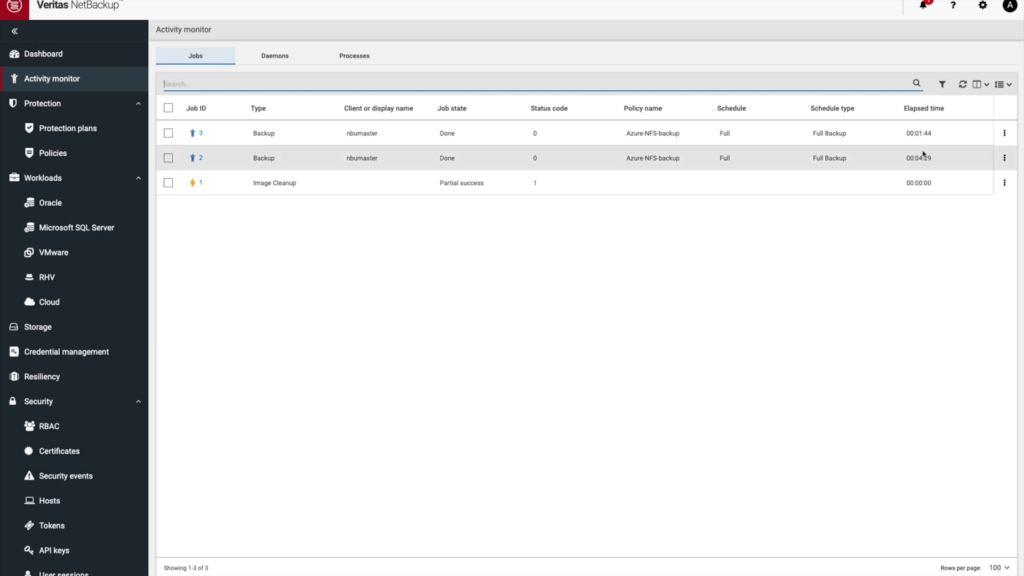
click(1002, 135)
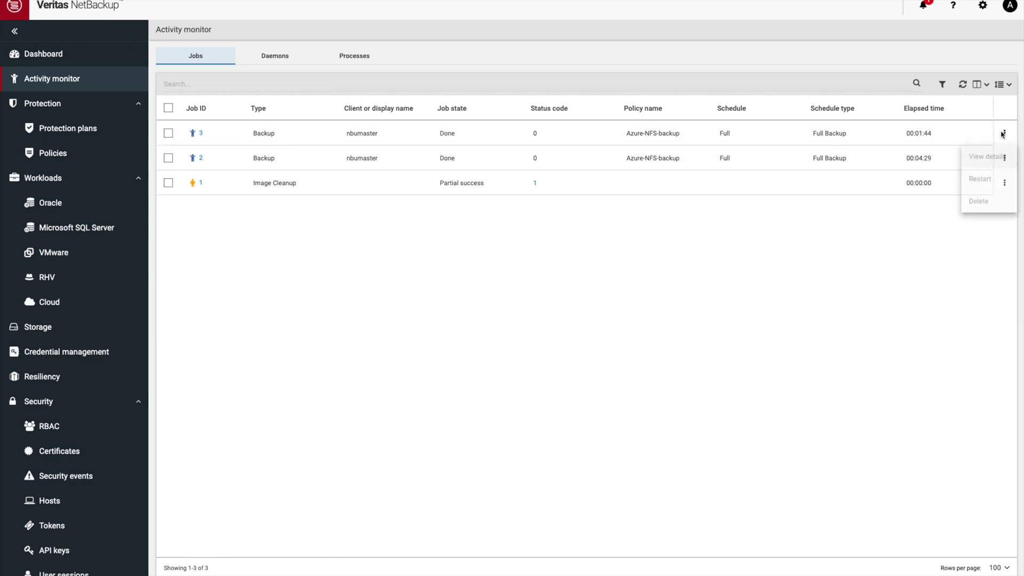
click(990, 179)
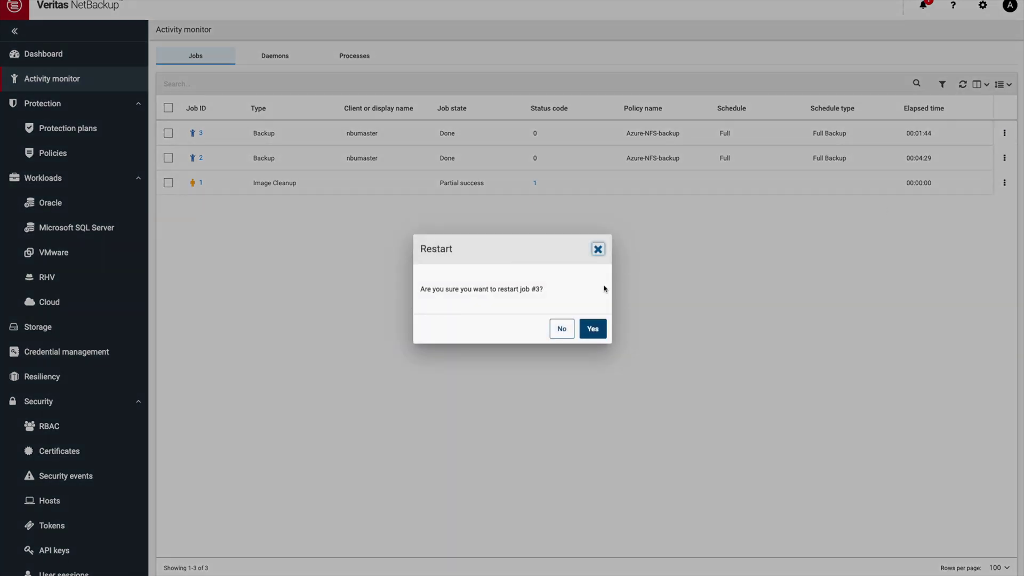
click(592, 330)
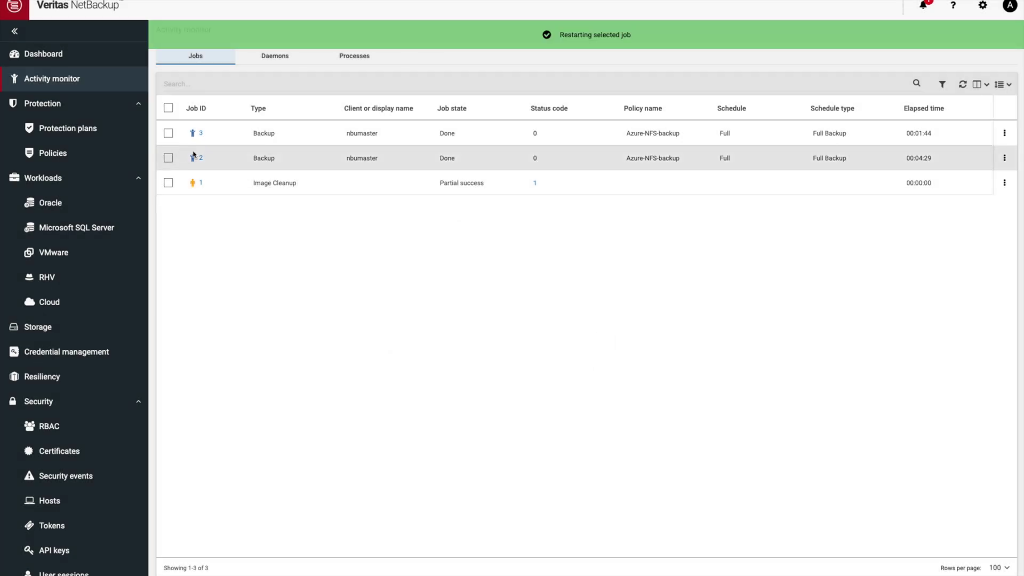
click(195, 134)
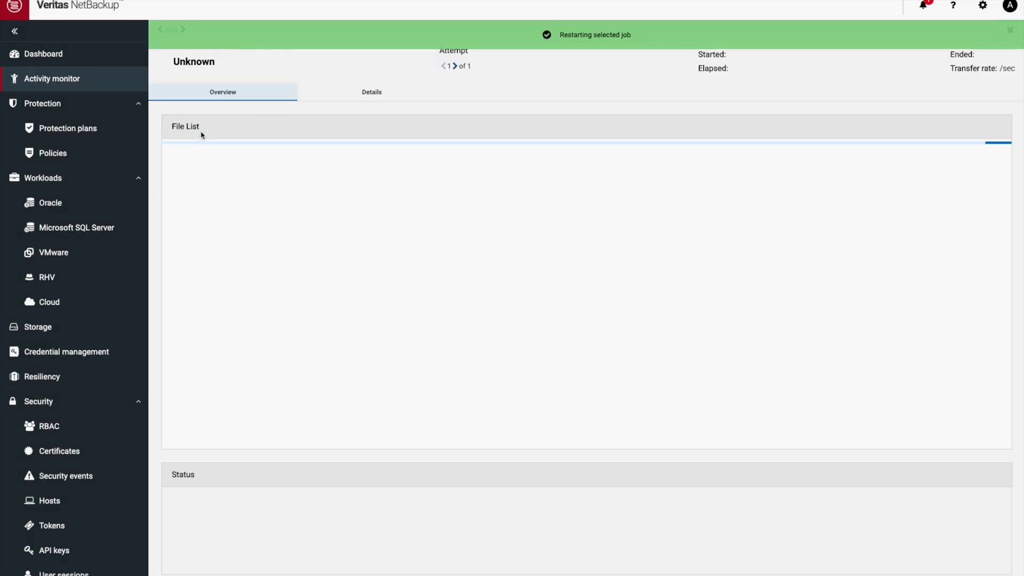
click(348, 100)
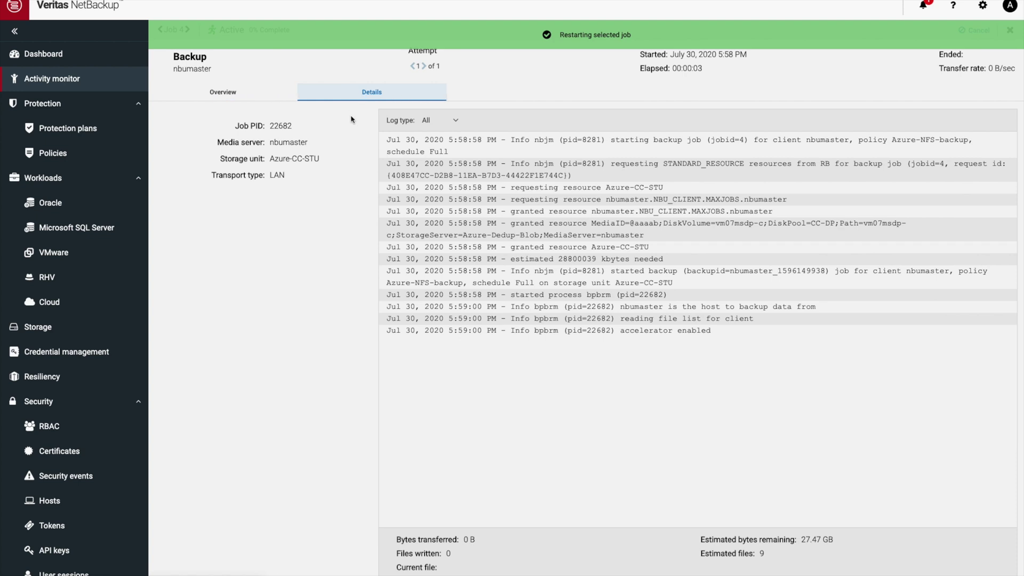